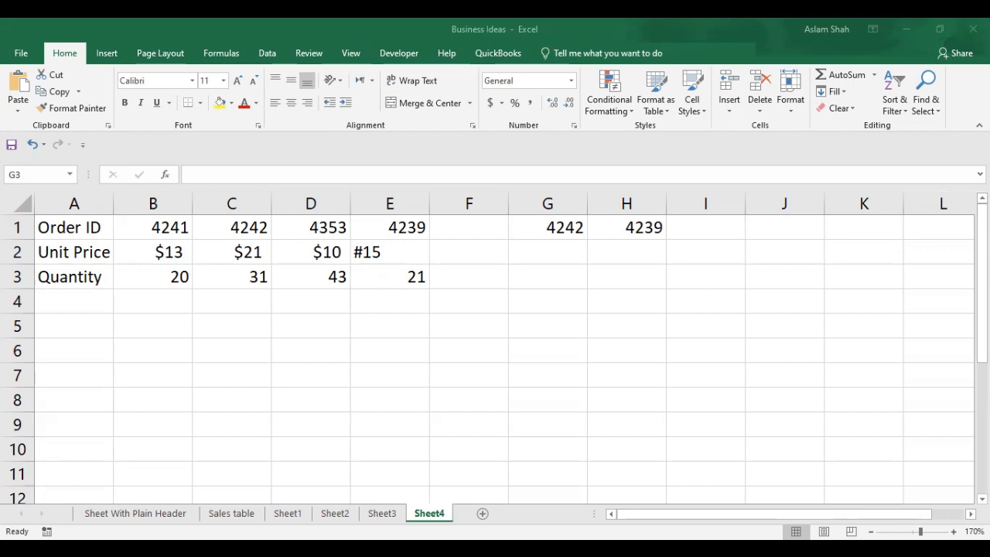
- Correct the unit price in cell E2 to $15
click(299, 323)
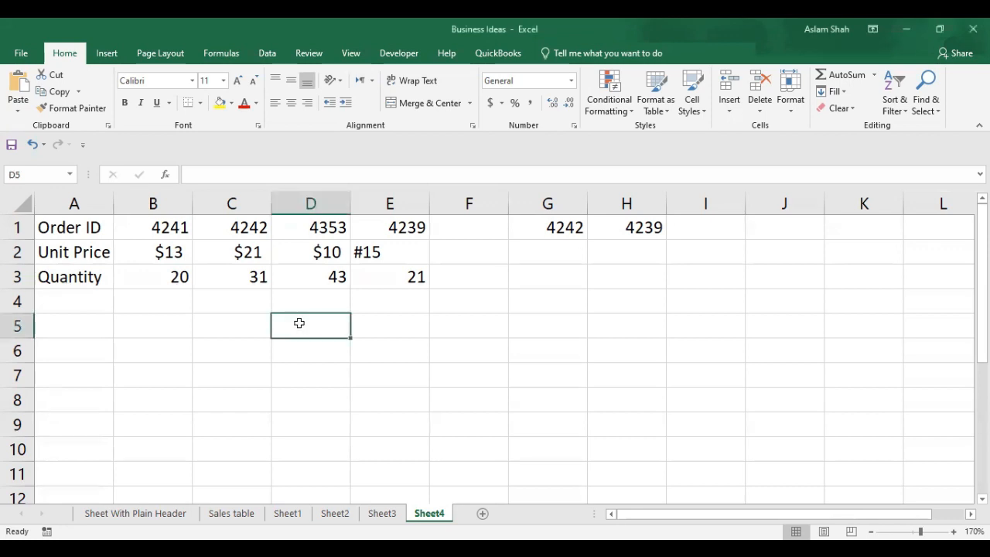
click(69, 226)
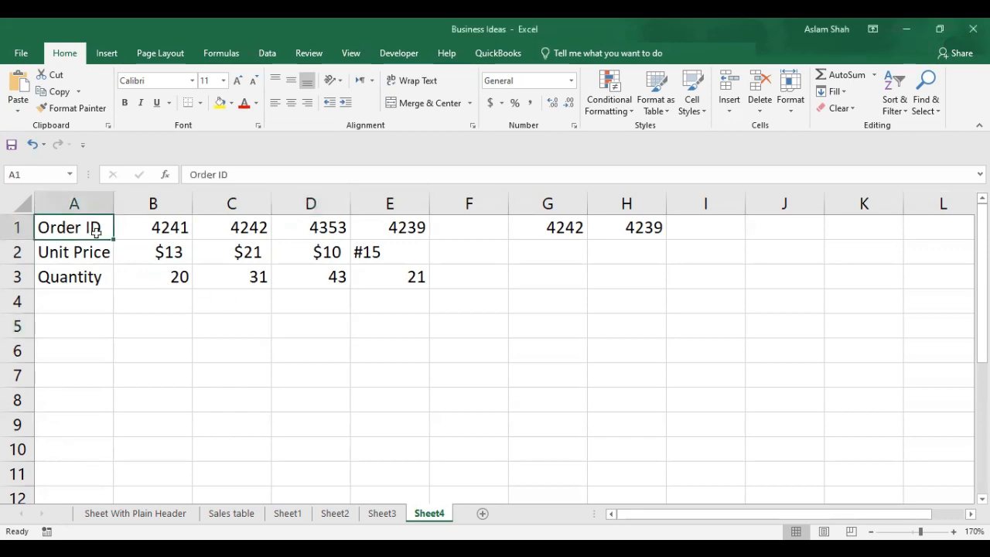
drag(96, 230, 403, 232)
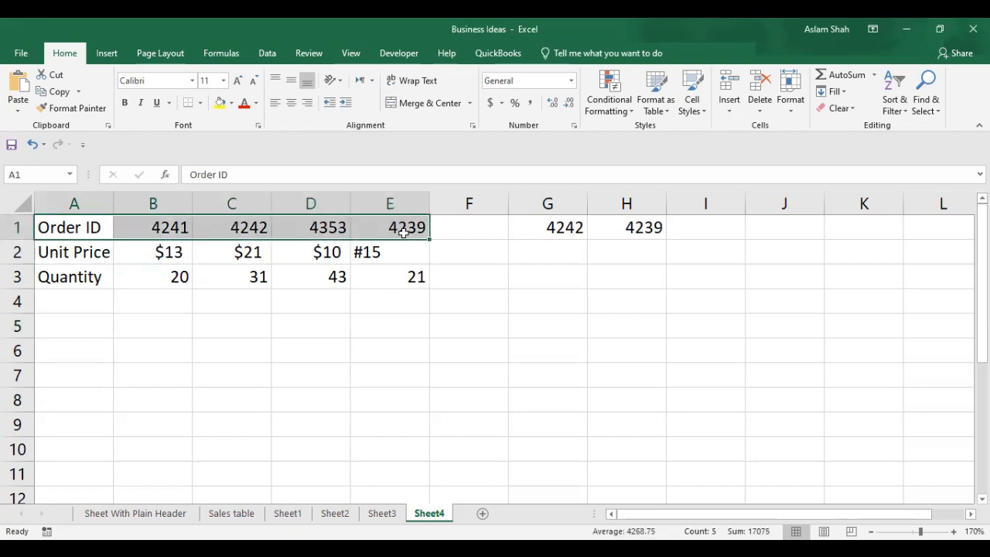
drag(85, 256, 362, 258)
double_click(359, 254)
key(BackSpace)
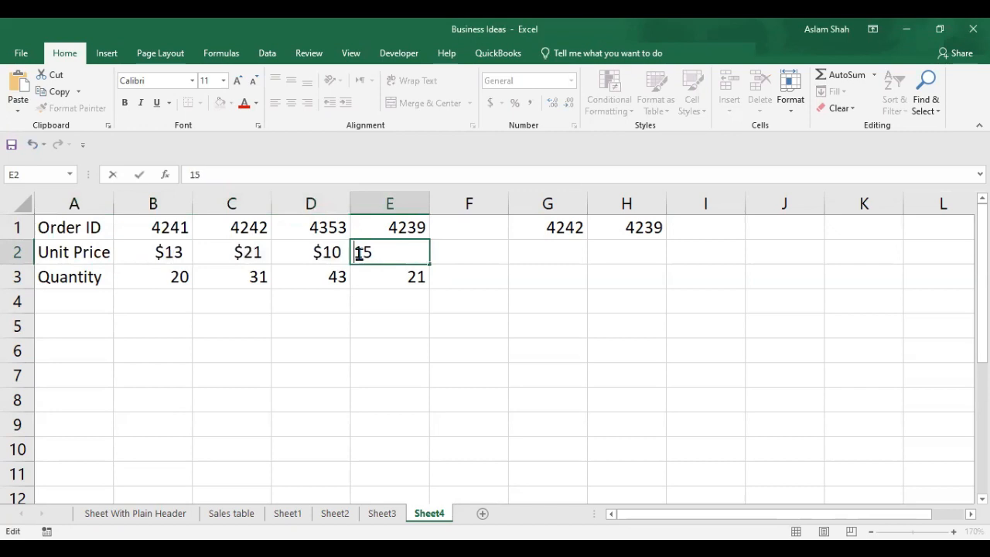
text($)
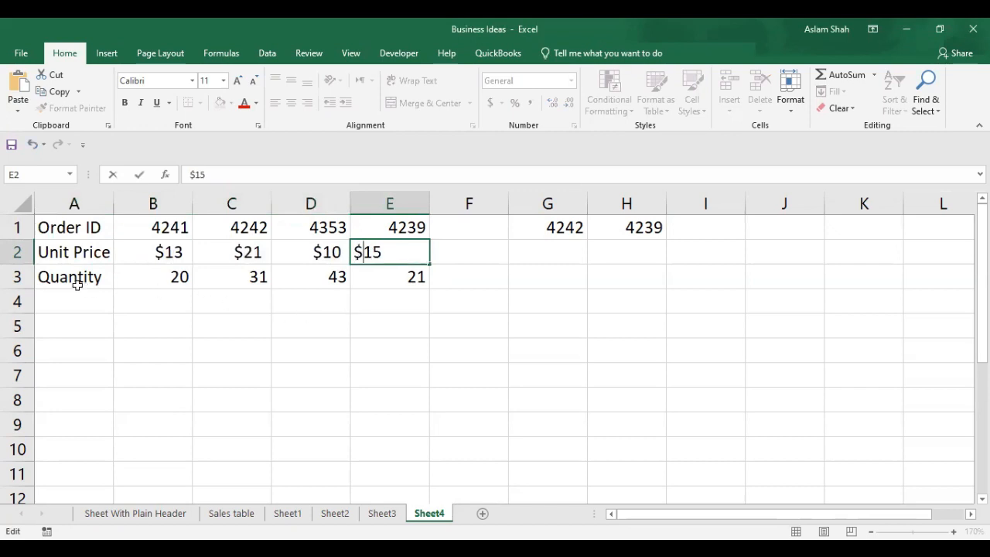
drag(73, 276, 403, 320)
click(403, 320)
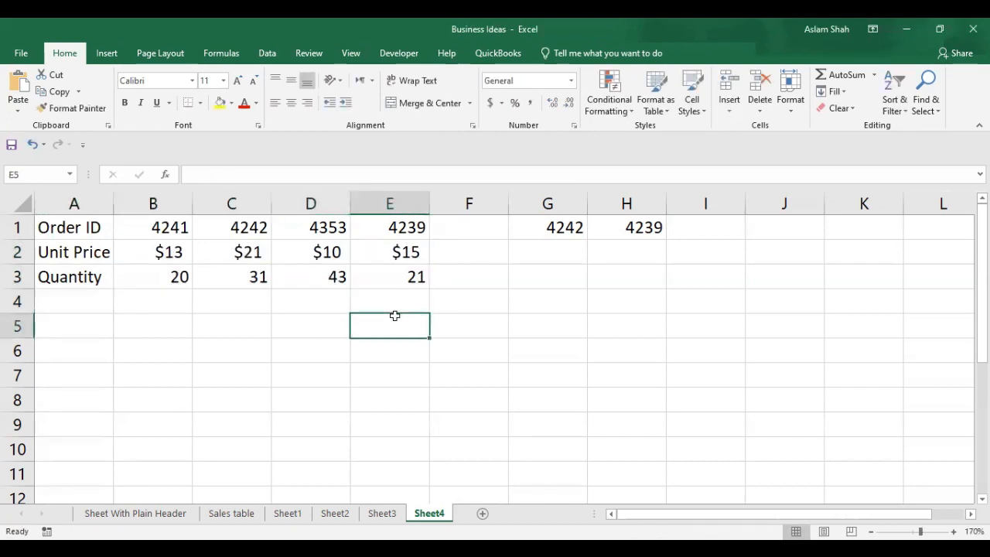
- Examine the order IDs across B1:E1 as the horizontal header row of the data table
click(496, 260)
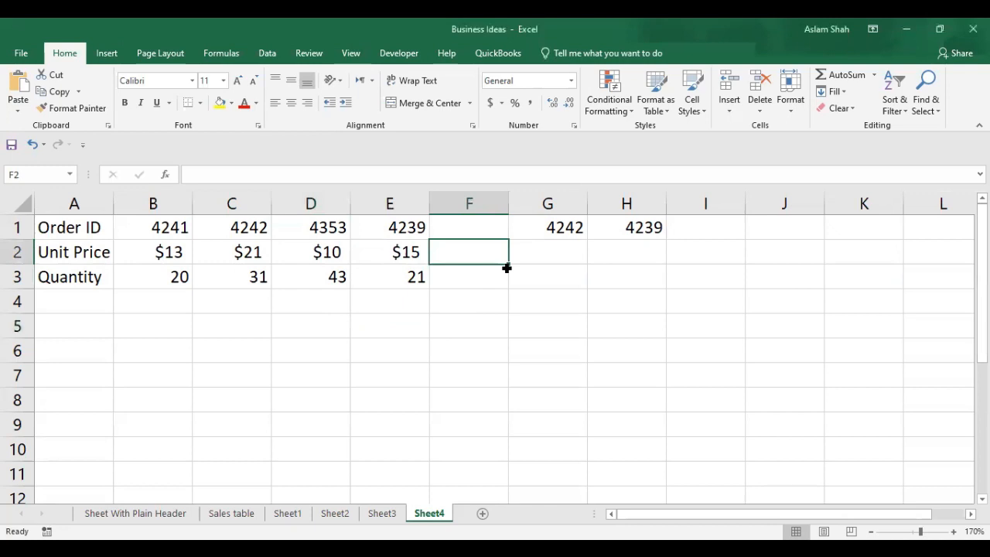
click(544, 233)
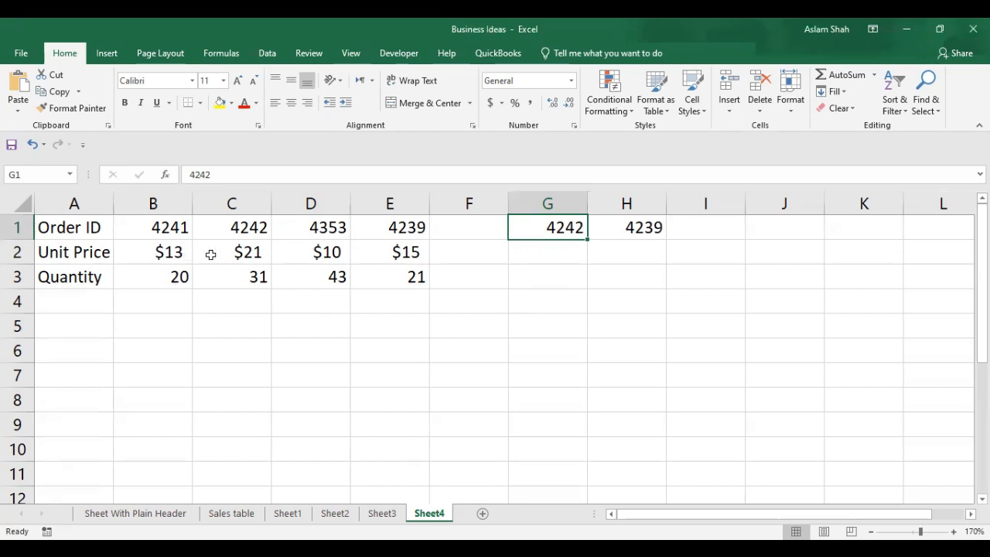
click(552, 249)
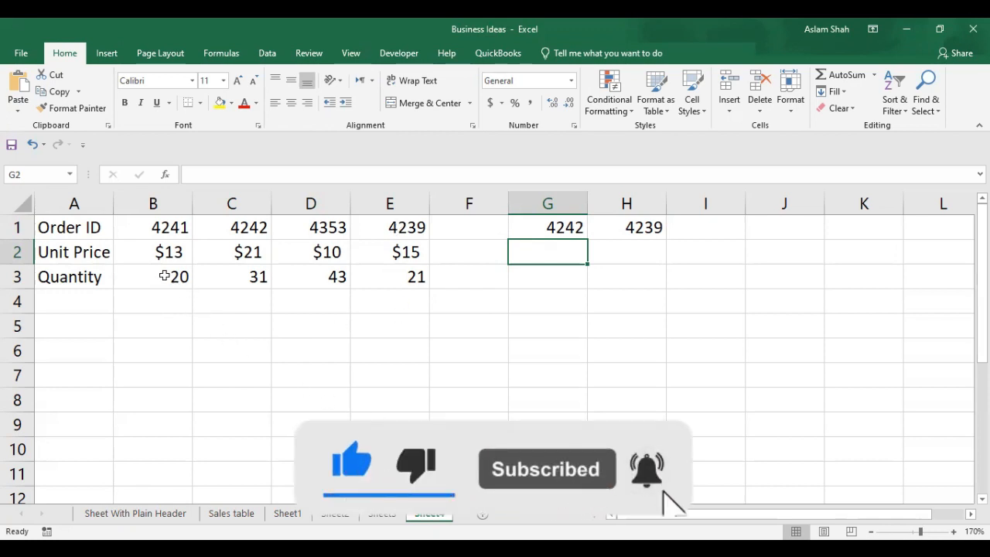
click(159, 235)
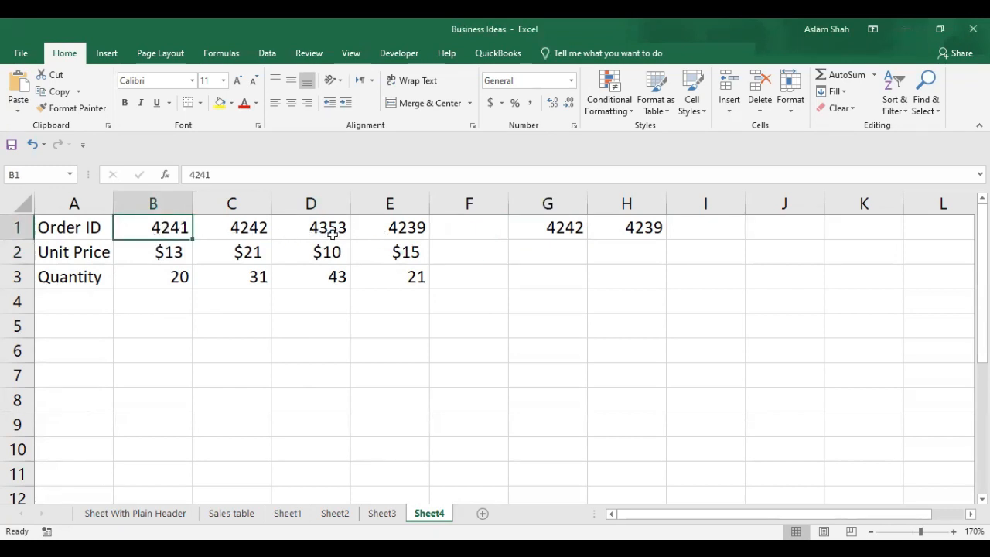
click(401, 226)
click(322, 228)
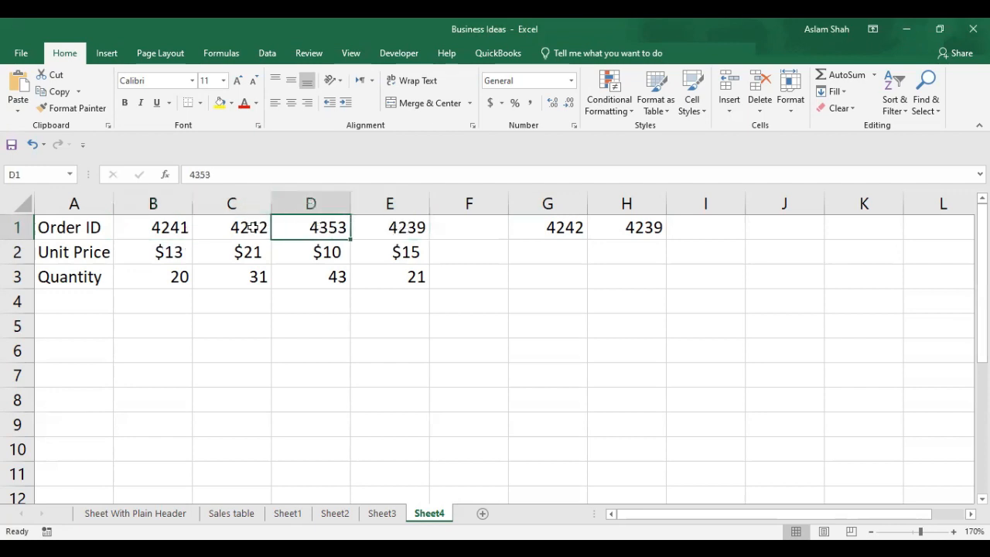
click(254, 227)
click(367, 282)
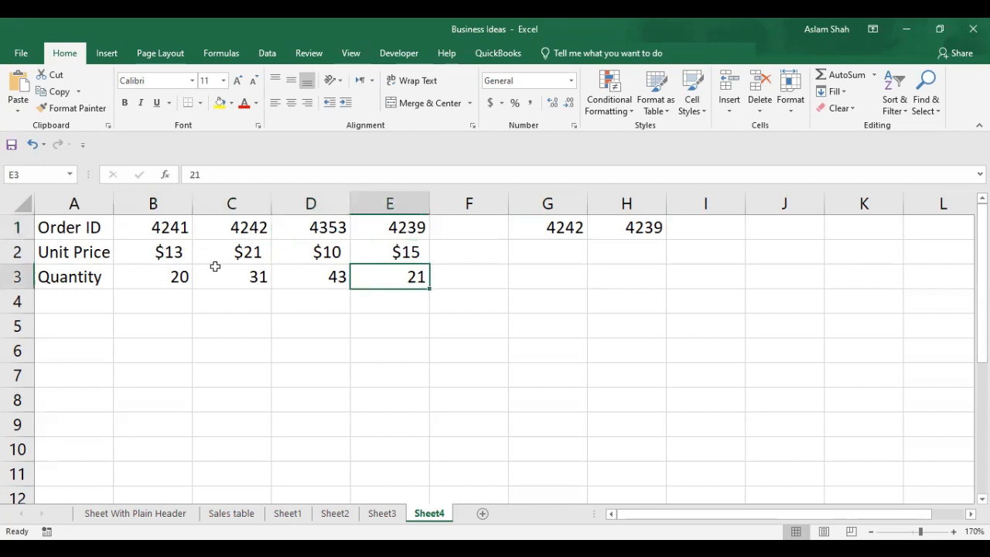
drag(134, 227, 391, 229)
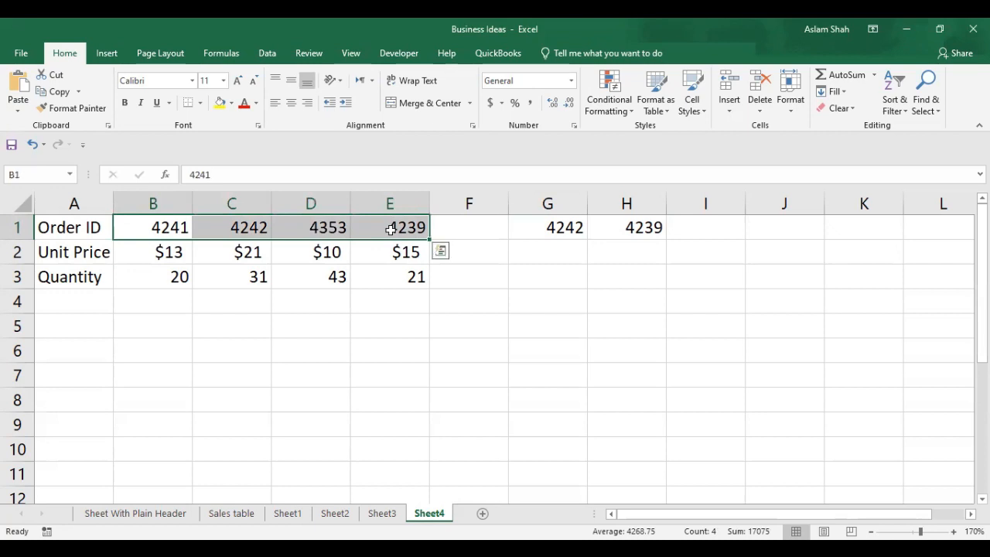
click(391, 228)
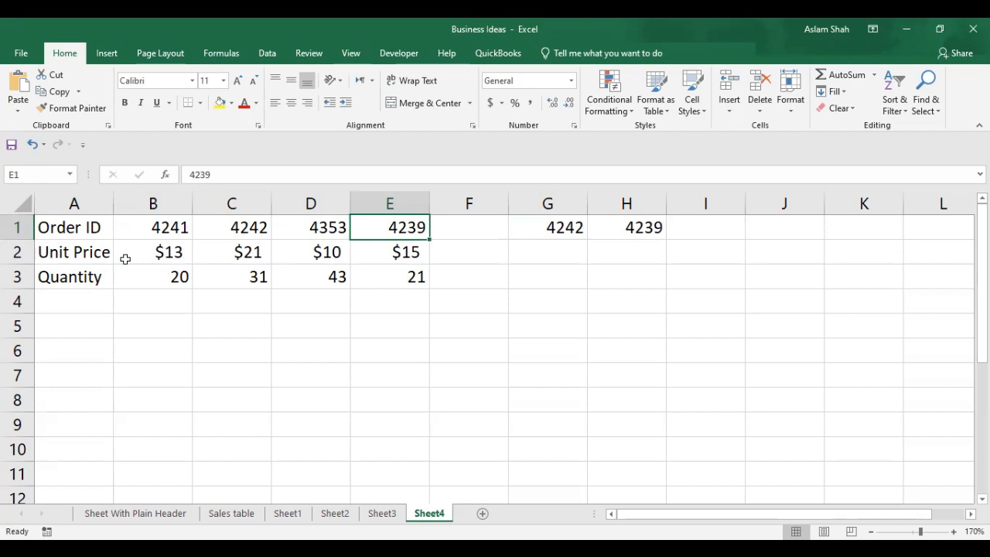
- Match the lookup order IDs in G1 and H1 to those in the table, and examine the Unit Price row
click(552, 229)
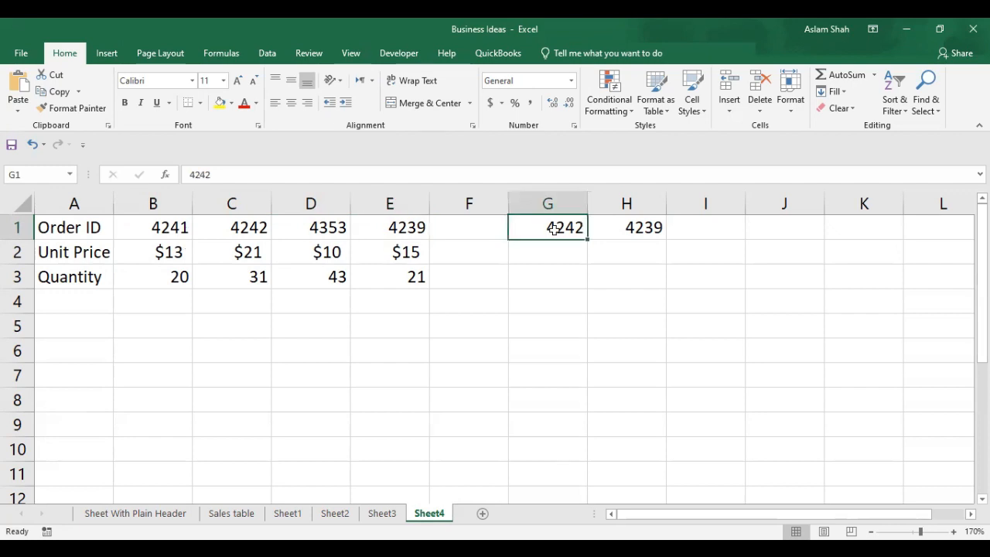
click(628, 229)
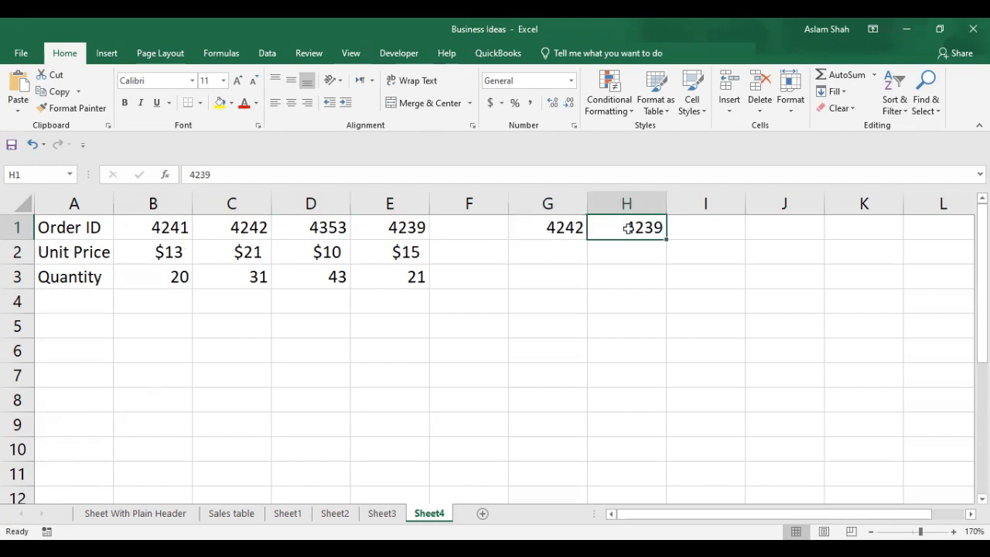
click(567, 226)
click(626, 226)
click(255, 227)
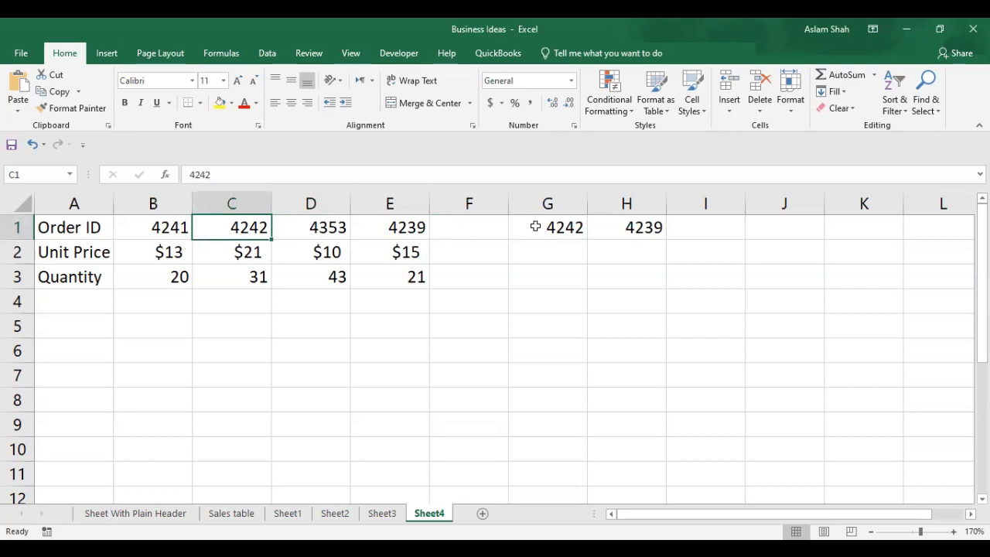
click(394, 233)
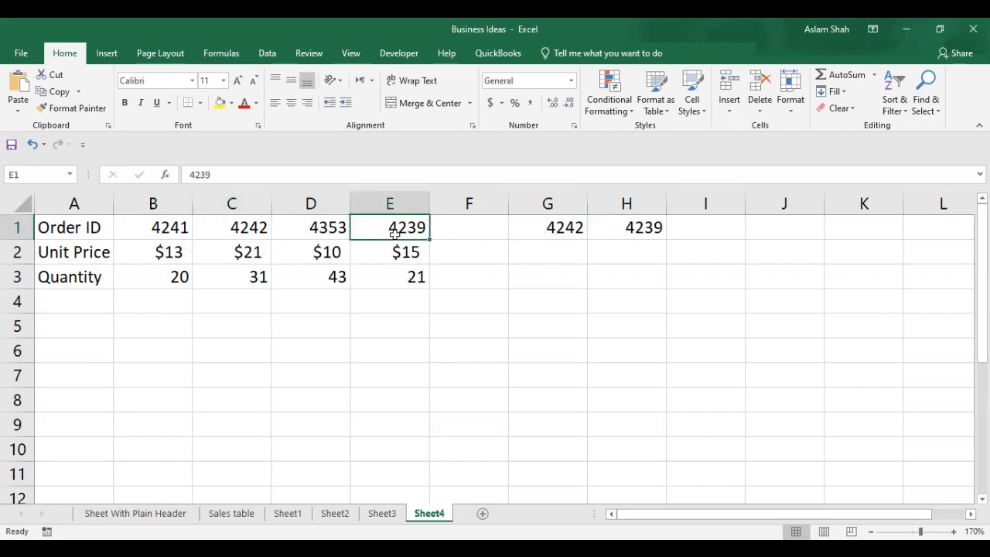
click(558, 229)
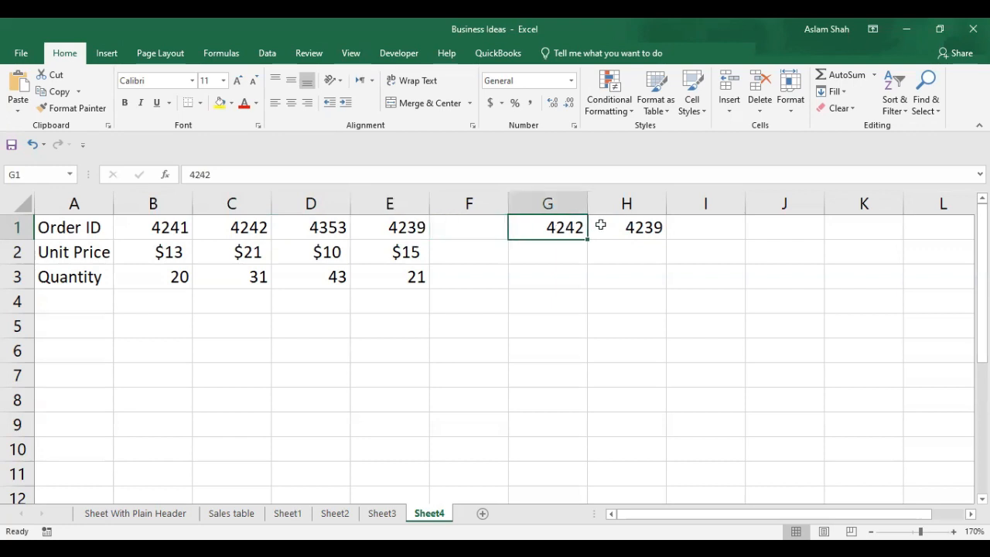
click(619, 225)
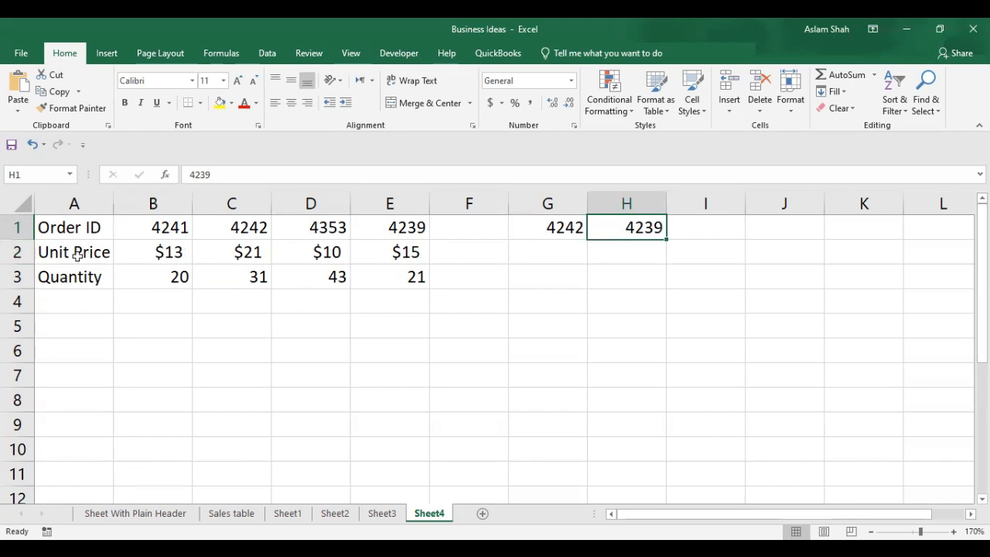
drag(21, 253, 31, 256)
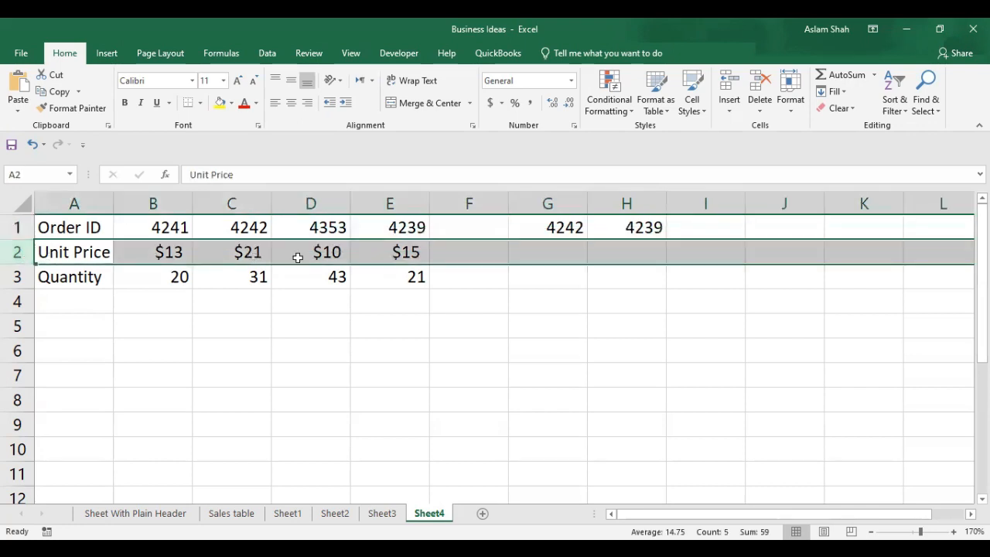
- Begin an HLOOKUP formula in cell G2 with C1 as the lookup value
click(561, 259)
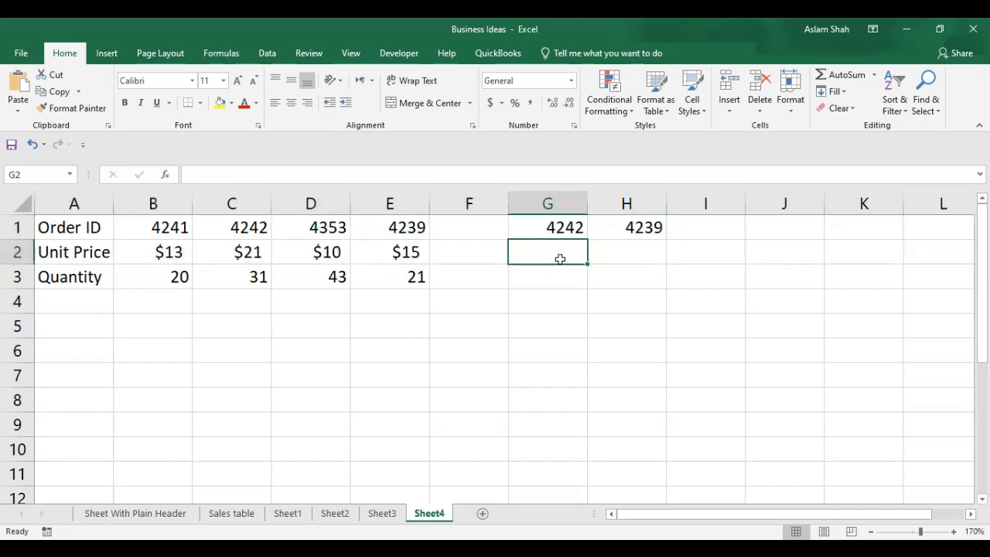
text(=)
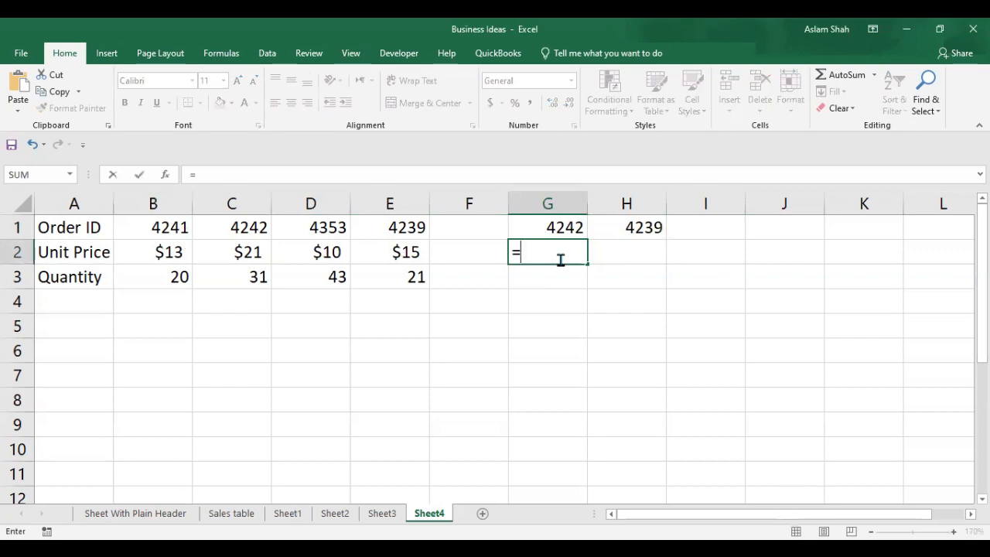
text(H)
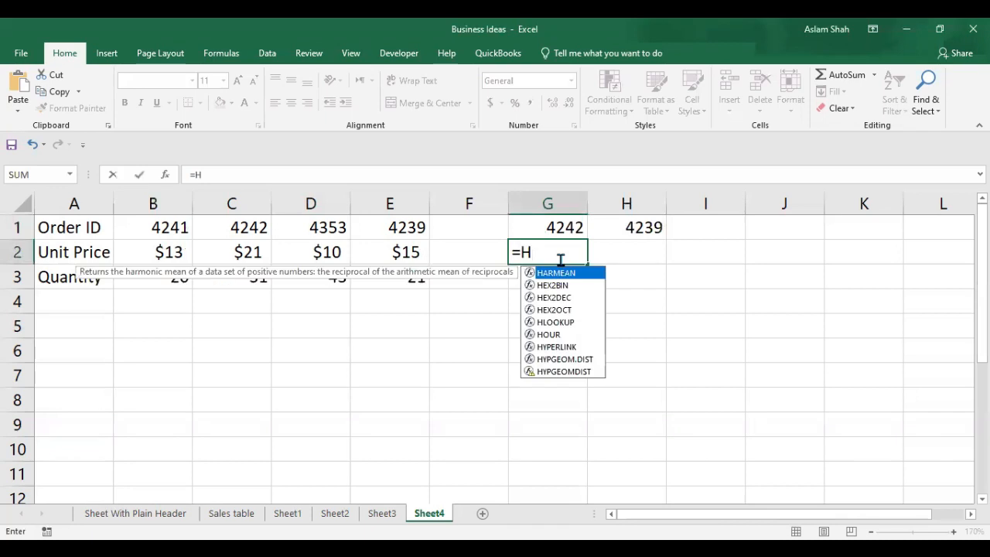
text(L)
key(Tab)
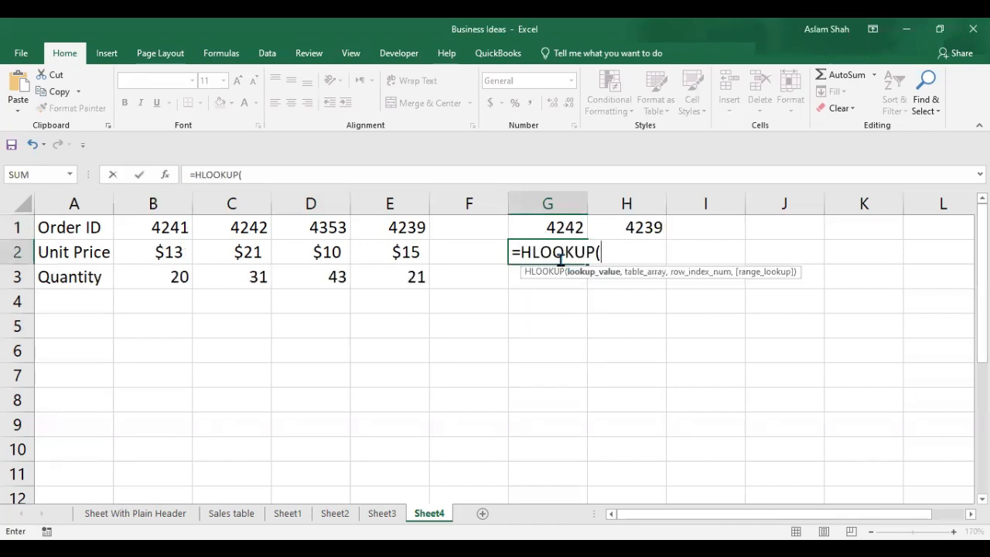
click(219, 229)
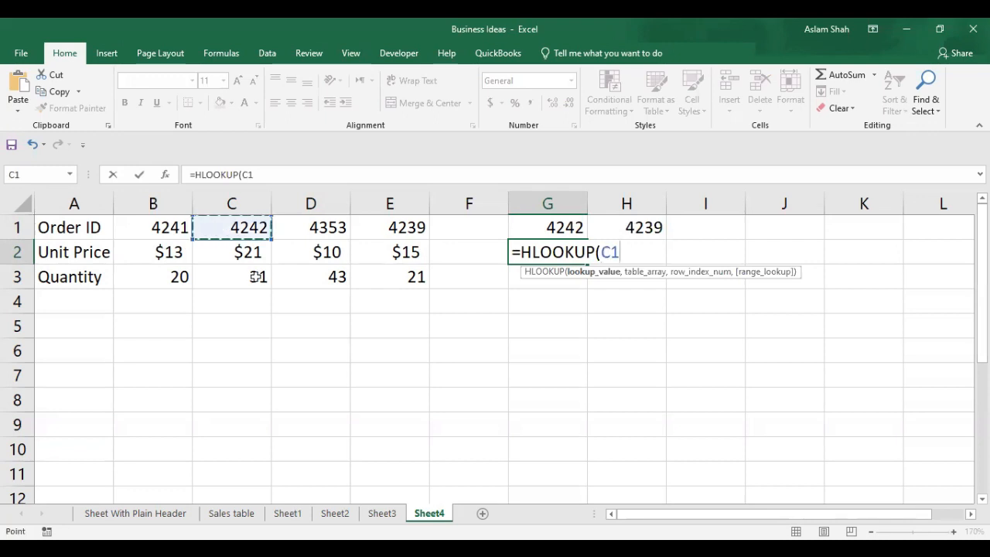
text(,)
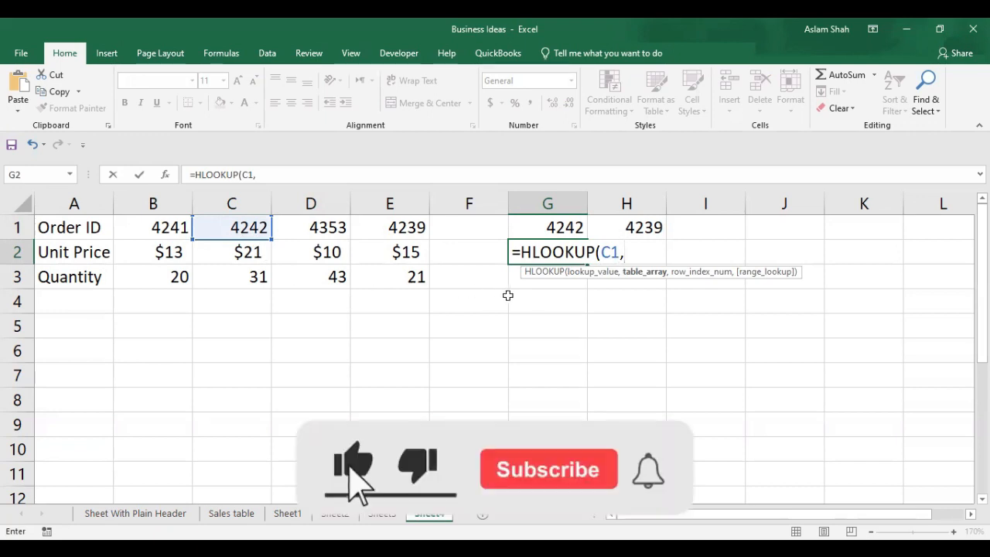
- Complete the HLOOKUP in G2 with table array A1:E3, row index 2 and FALSE for an exact match
click(81, 230)
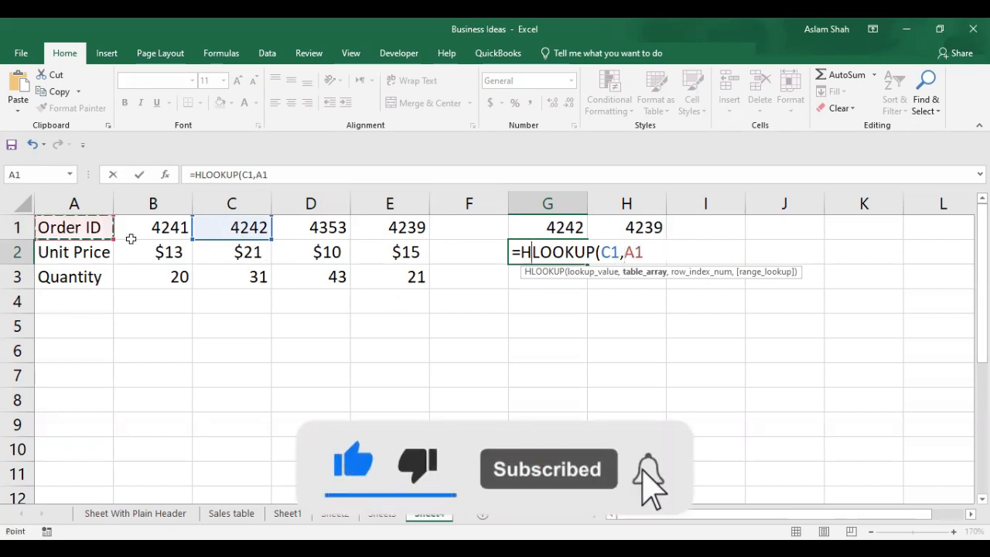
shift+click(403, 276)
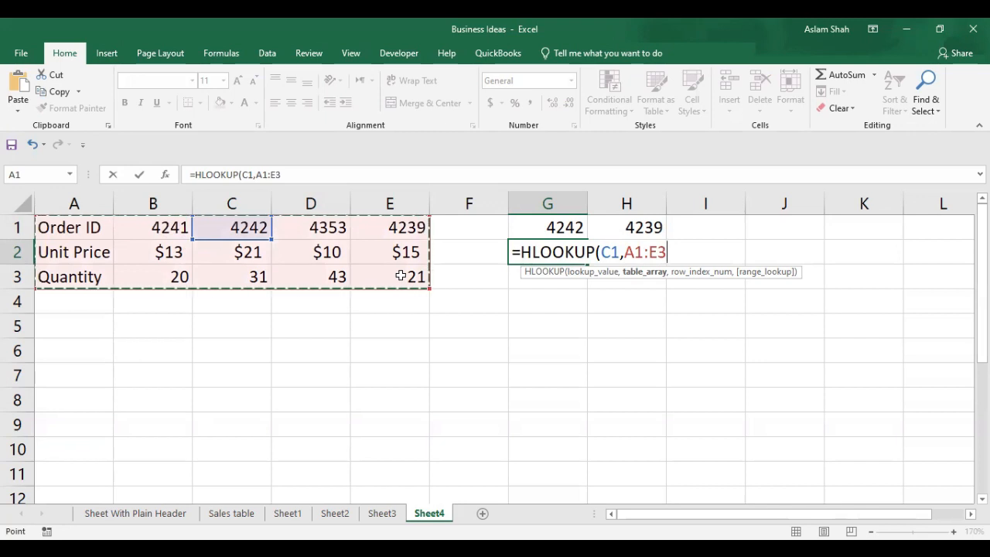
text(,)
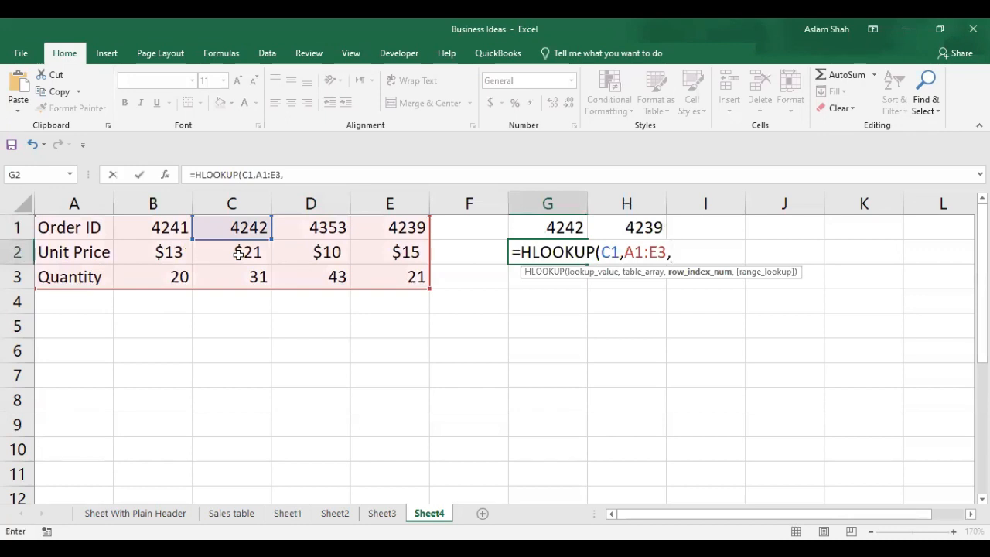
text(2)
text(,)
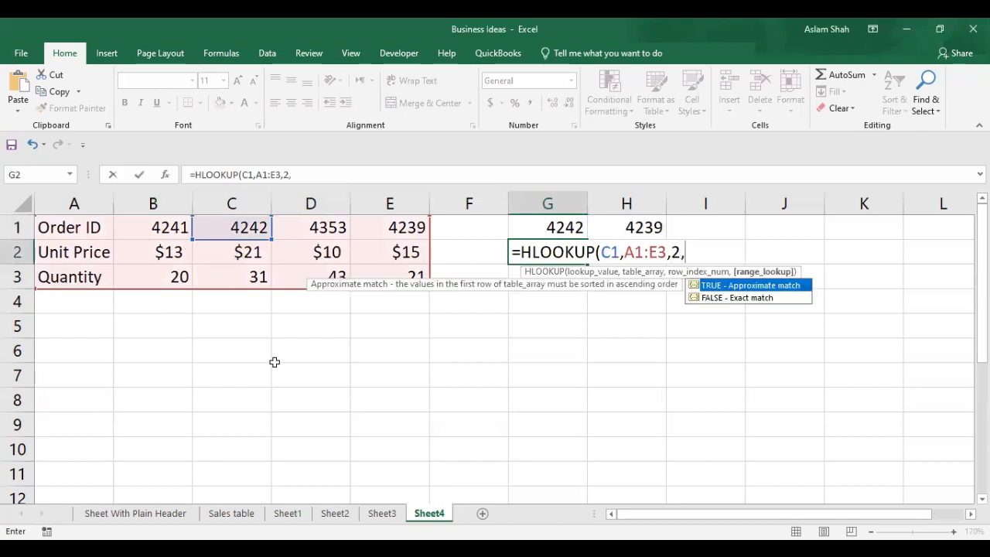
double_click(716, 299)
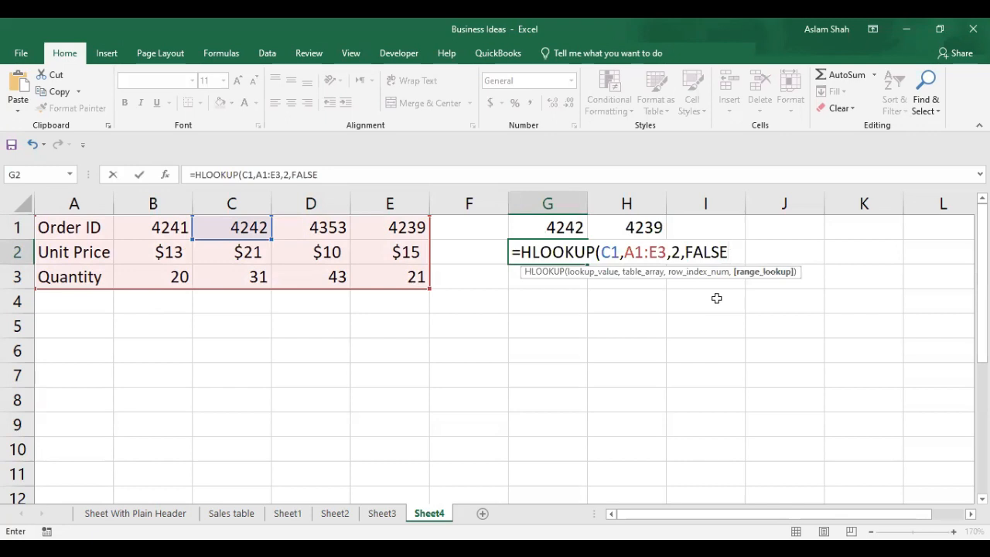
text())
key(Return)
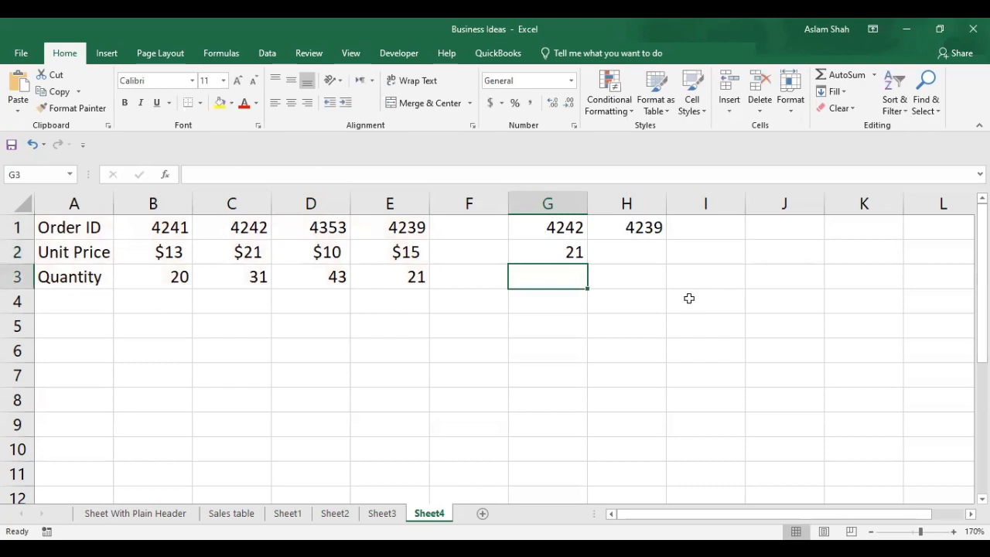
- Compare the lookup result in G2 with the unit price of the matching order in column C
click(557, 248)
click(258, 251)
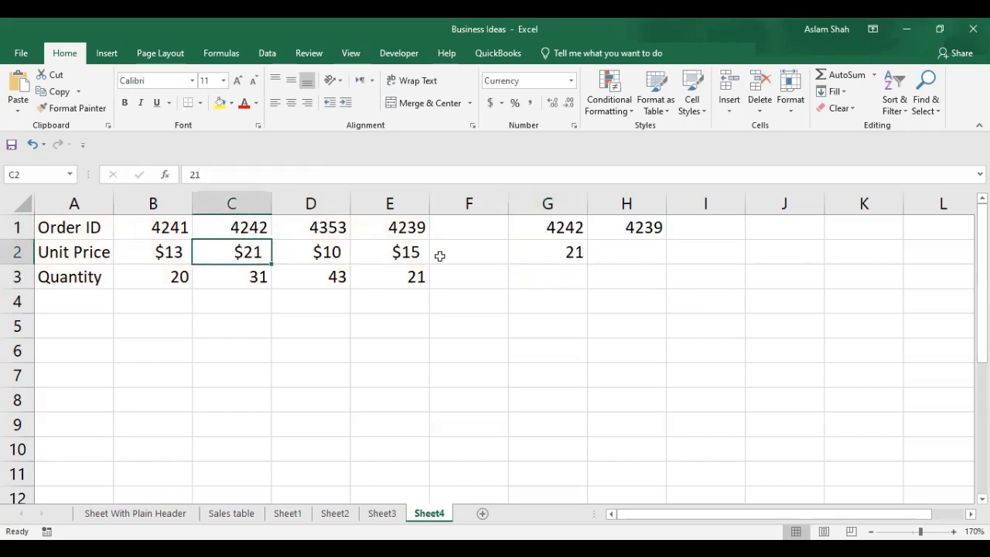
click(236, 227)
click(232, 252)
click(634, 250)
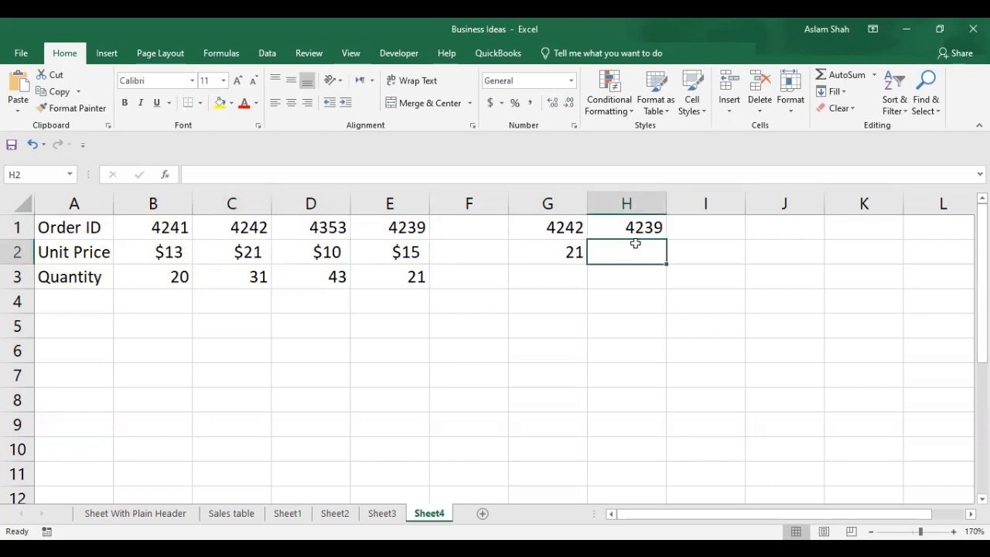
- Begin an HLOOKUP formula in cell H2 with E1 as the lookup value and A1:E3 as the table array
text(=)
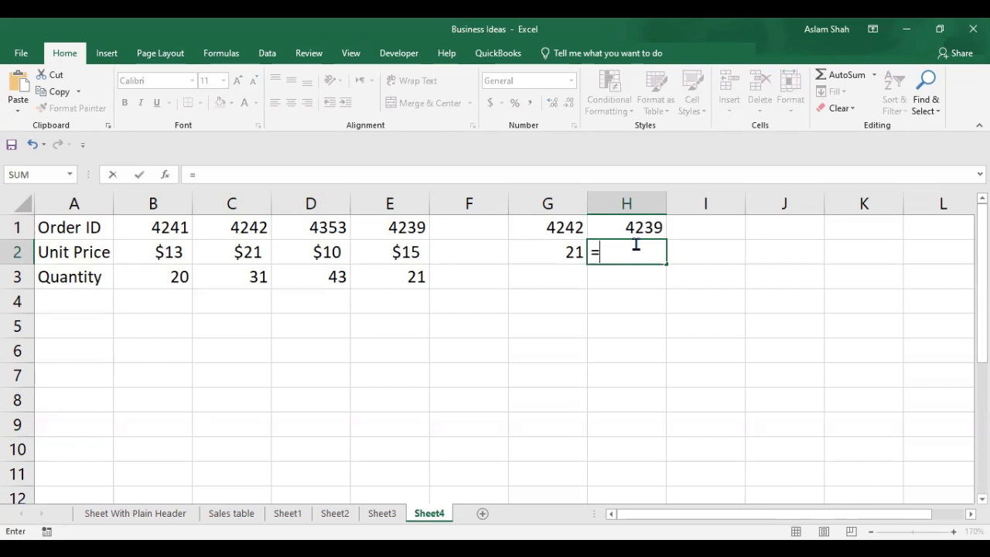
text(hl)
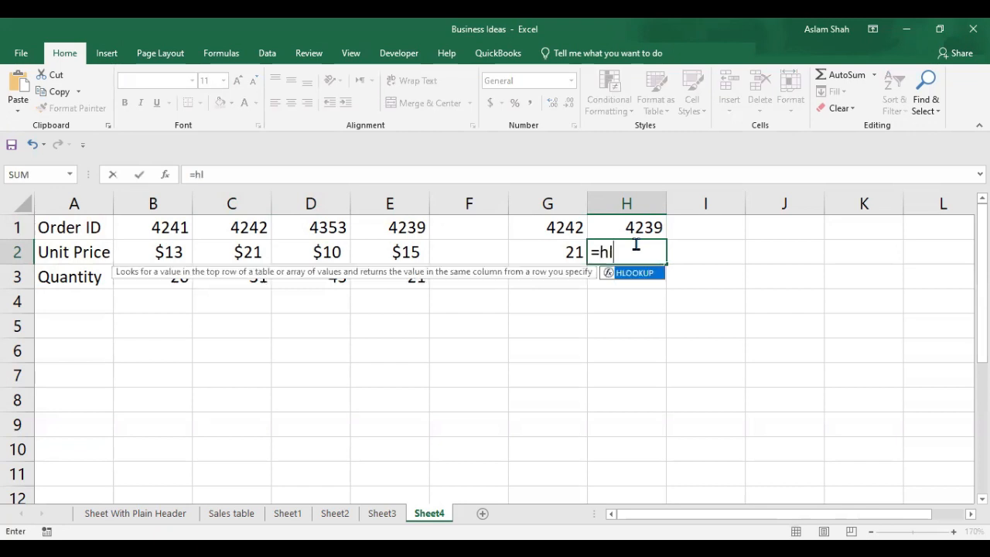
key(Tab)
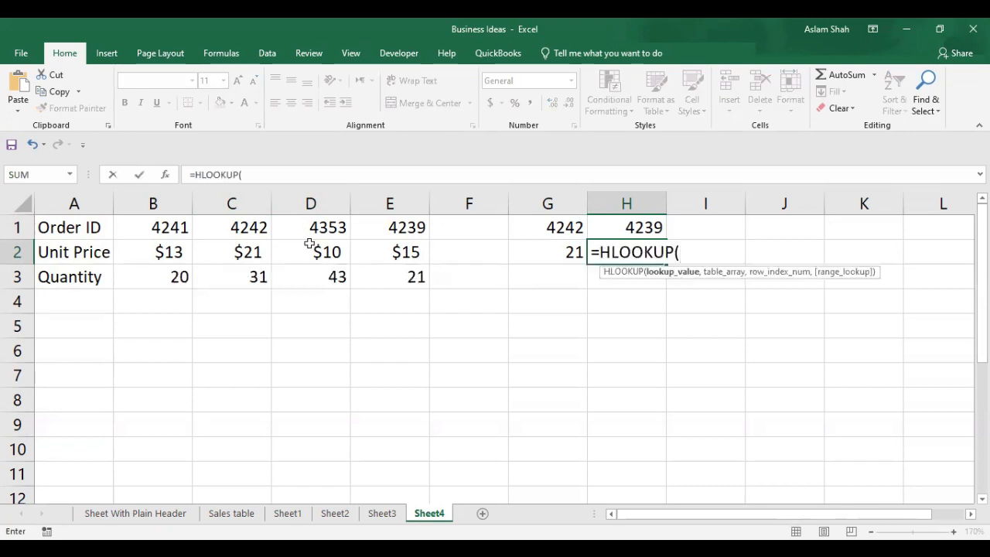
click(392, 221)
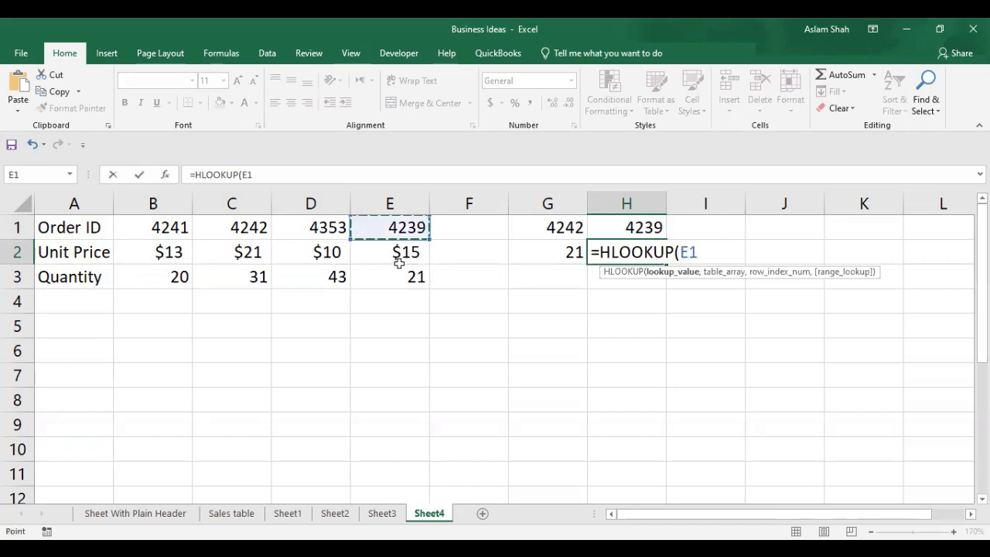
text(,)
drag(56, 229, 388, 282)
text(,)
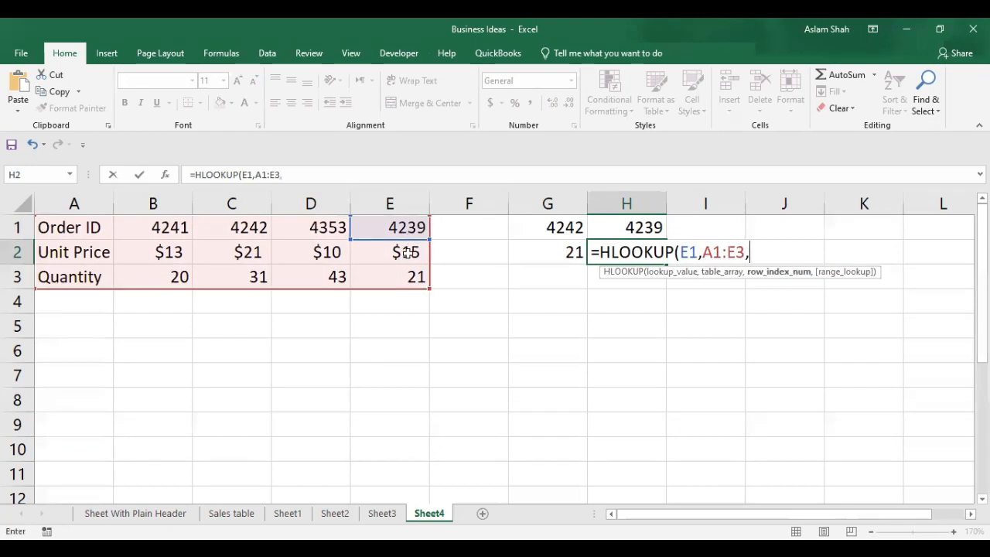
- Complete the HLOOKUP in H2 with row index 2 and FALSE for an exact match
text(2)
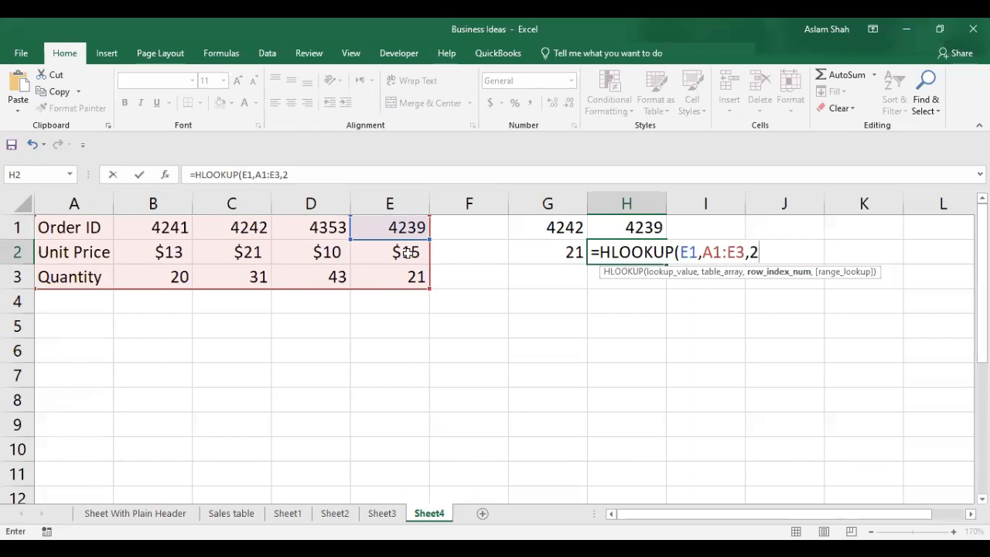
text(,)
click(803, 299)
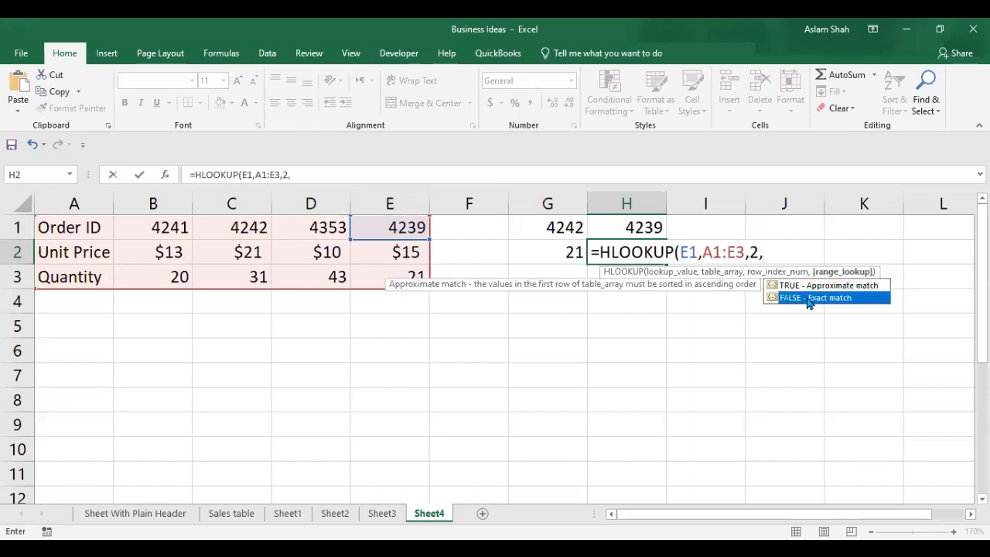
double_click(806, 297)
text())
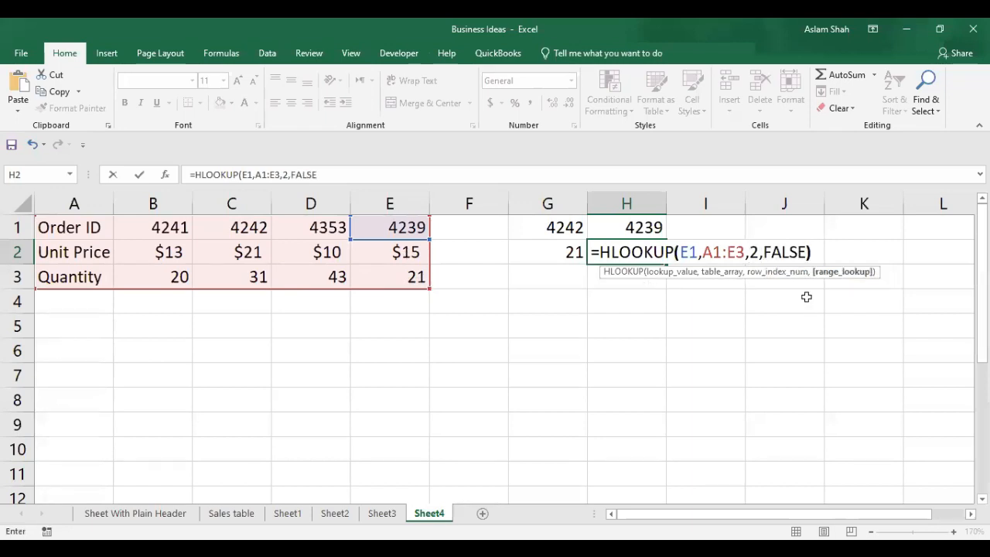
key(Return)
- Compare the lookup result in H2 with the order ID and unit price in column E
click(652, 251)
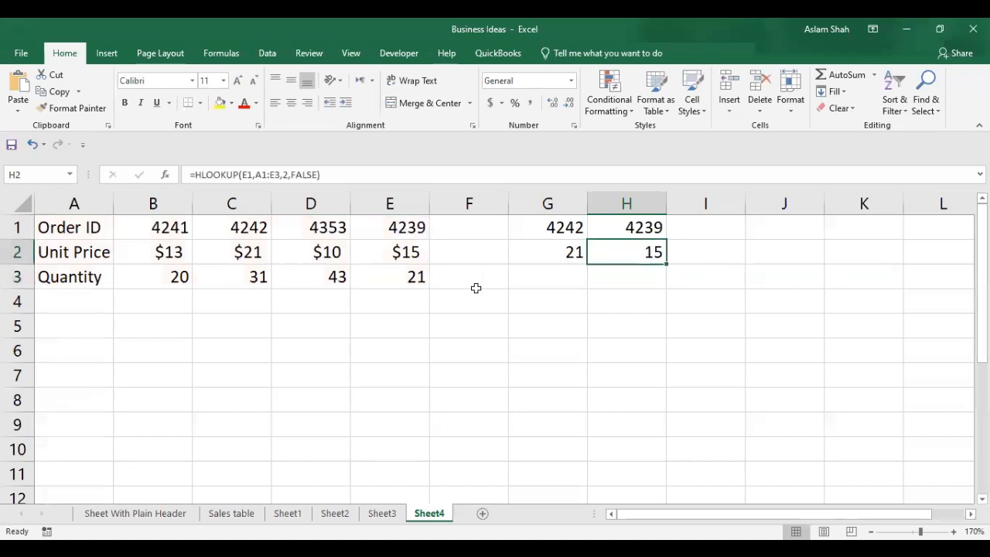
click(412, 255)
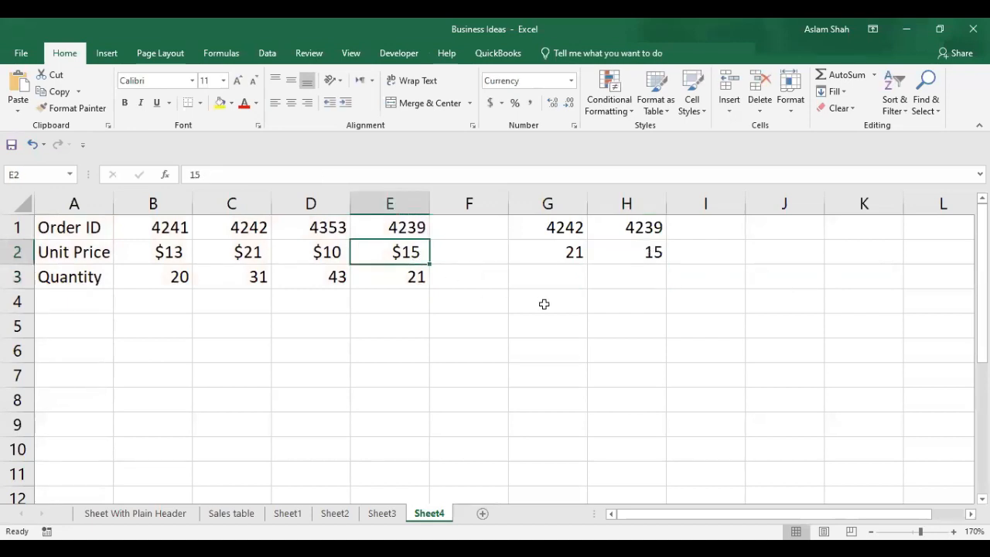
click(402, 228)
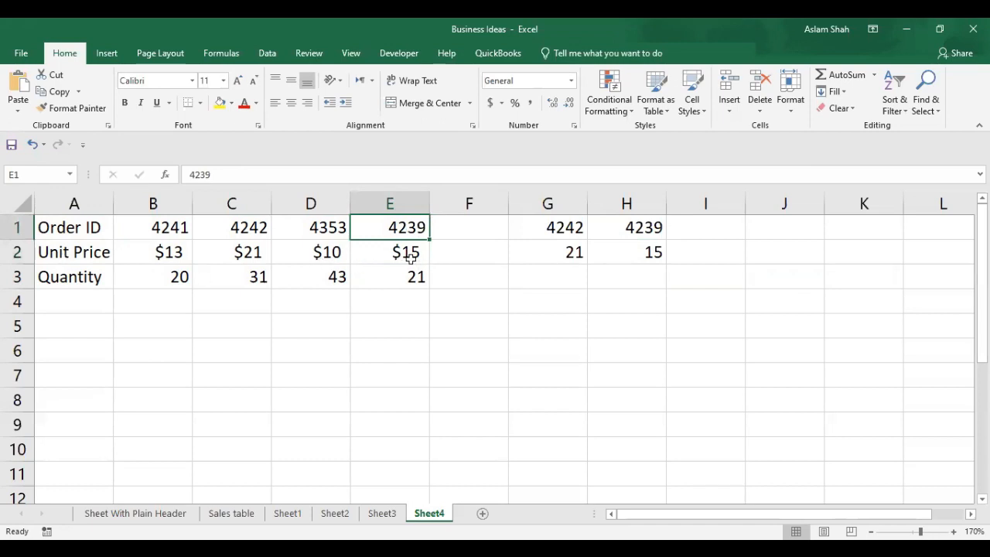
click(662, 256)
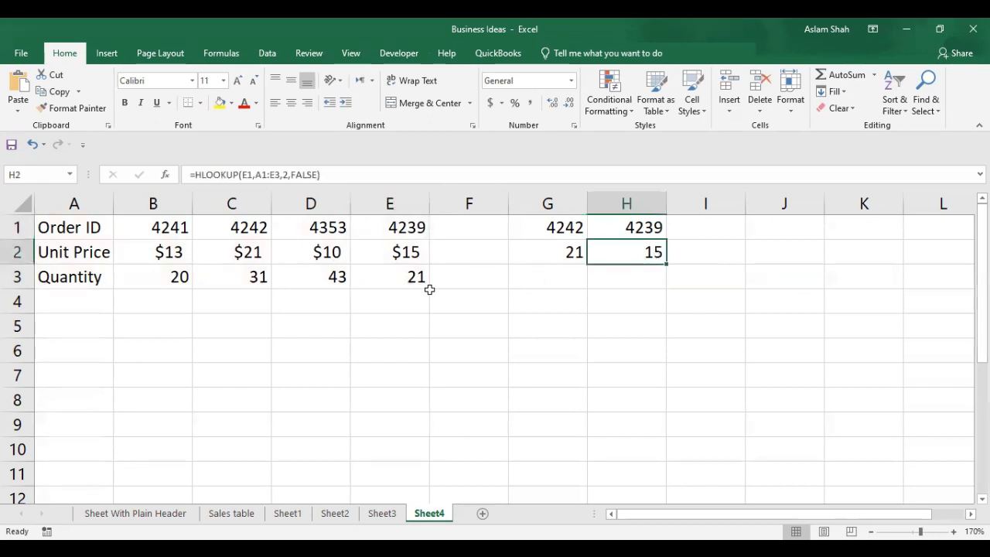